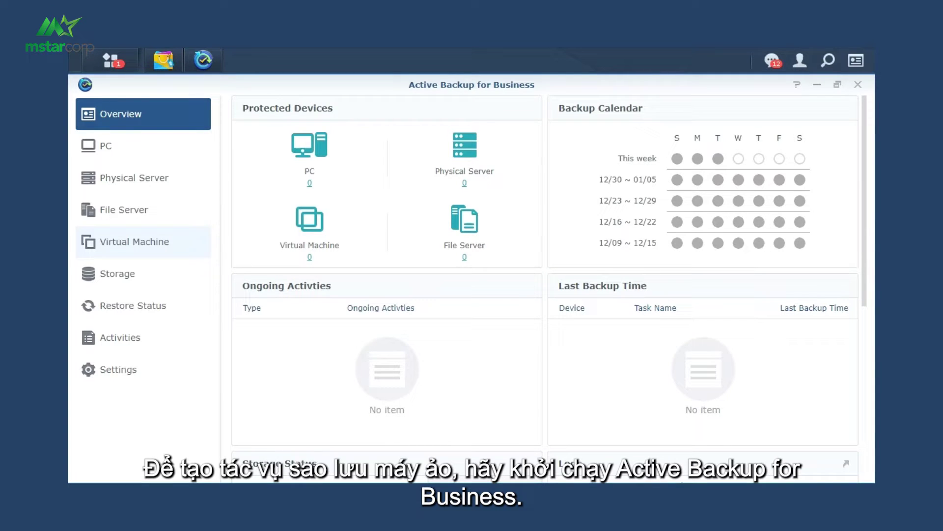
- Add vSphere server 172.21.3.6 with the administrator account and password under Virtual Machine
left_click(134, 241)
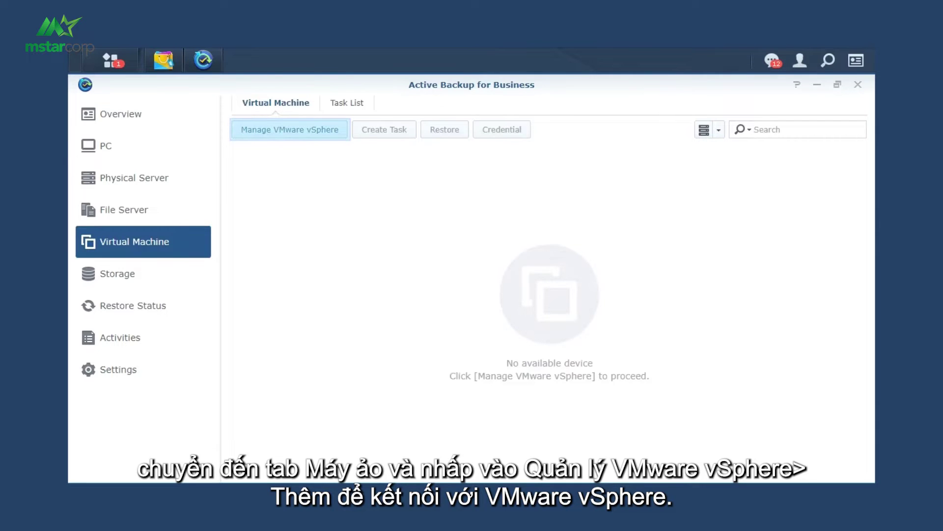
key("Return")
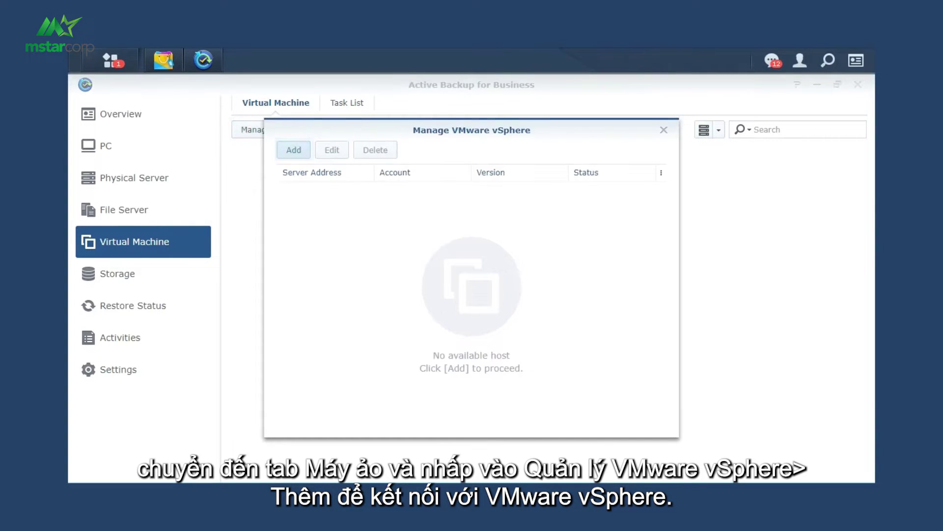
key("Return")
type("172.21.3.6")
key("Tab")
key("Tab")
key("Tab")
type("administrator@vsphere.local")
key("Tab")
type("********")
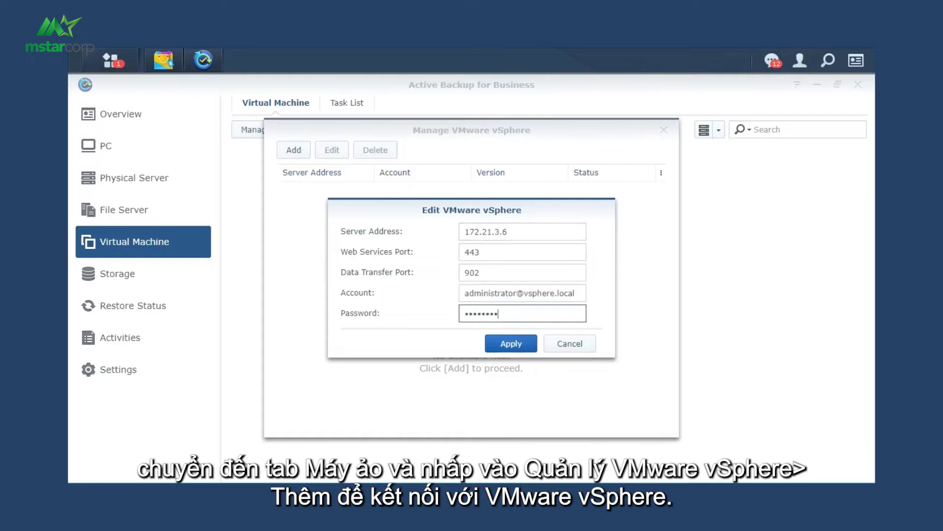
key("Return")
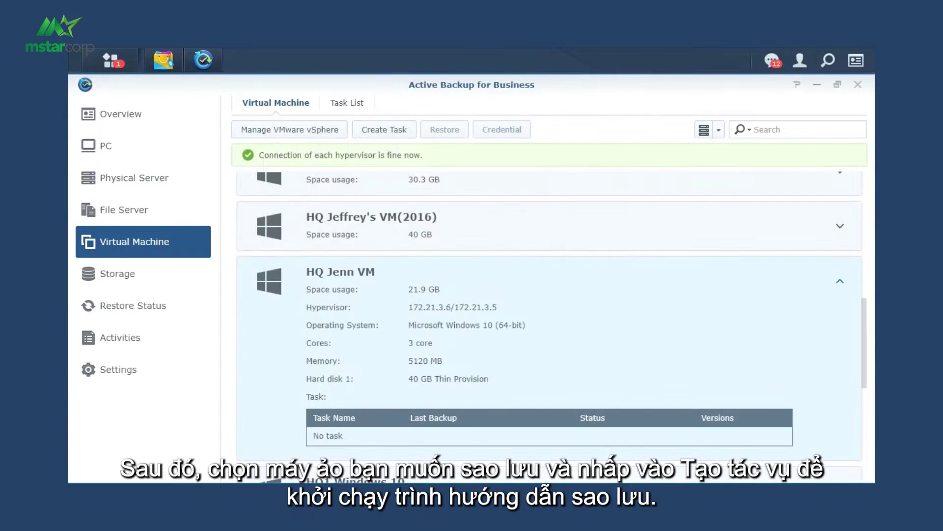
- Start a new VM backup task to ActiveBackupforBusiness named Demo
key("Tab")
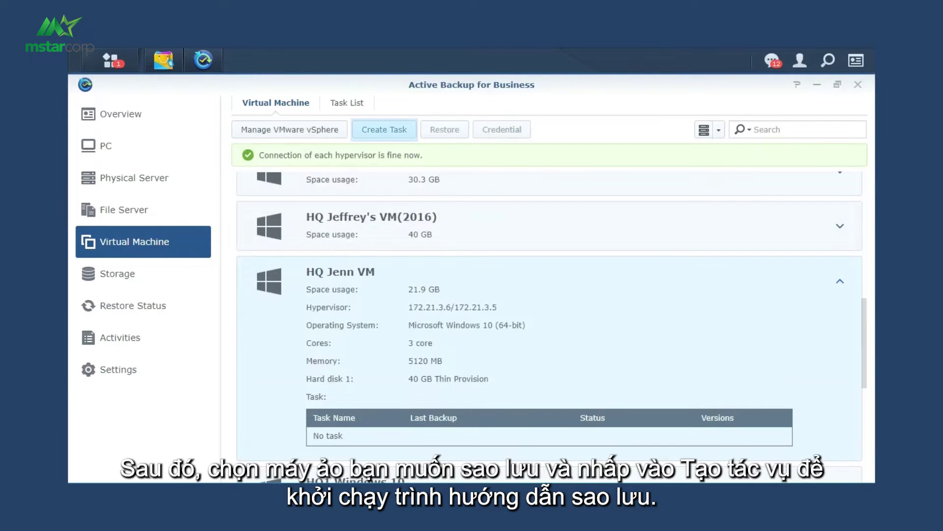
key("Return")
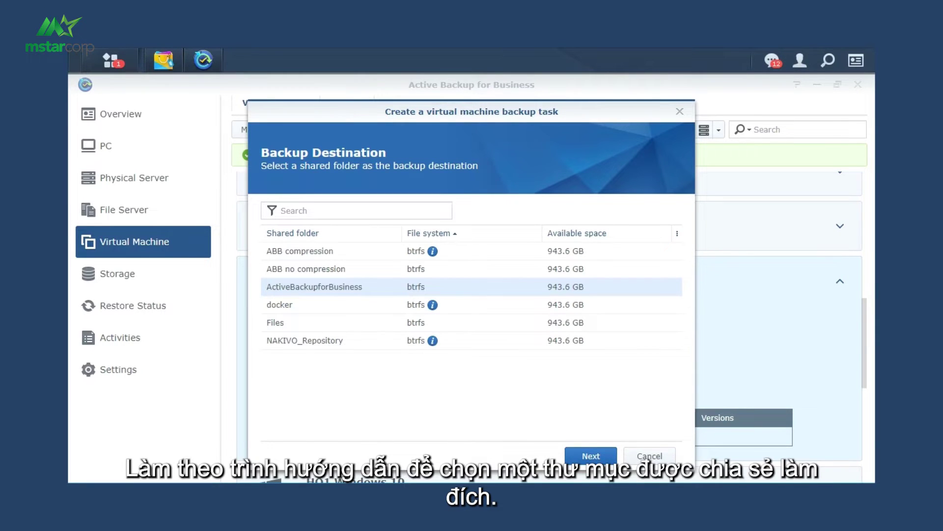
key("Return")
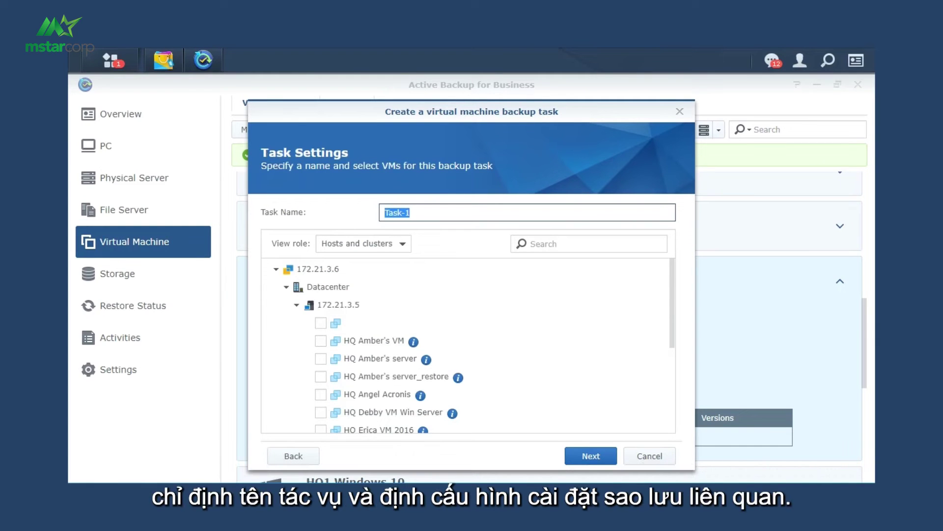
type("Demo")
key("Return")
- Allow 5 concurrent devices and enable application-aware backup, compression and verification with video length 30
key("Down")
key("Down")
key("Down")
key("Down")
key("Return")
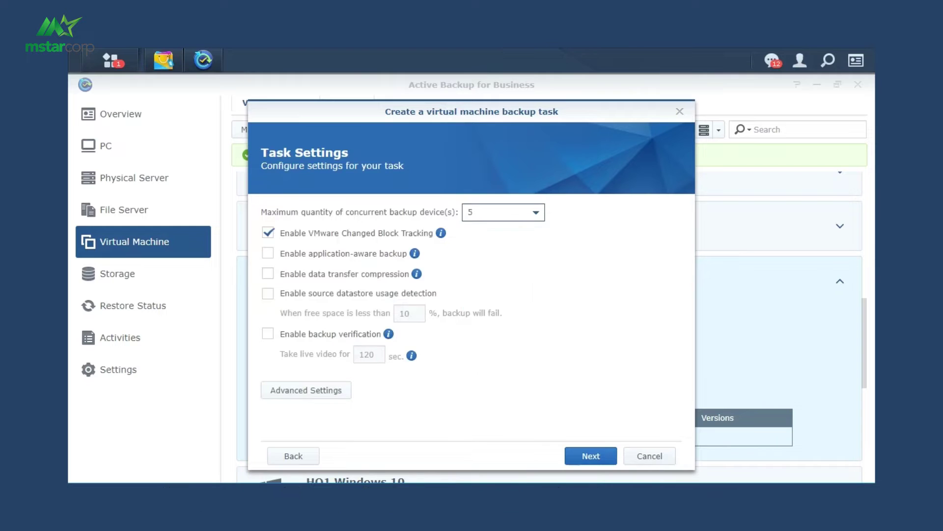
key("Tab")
key("Tab")
key("space")
key("Tab")
key("space")
key("Tab")
key("Tab")
key("space")
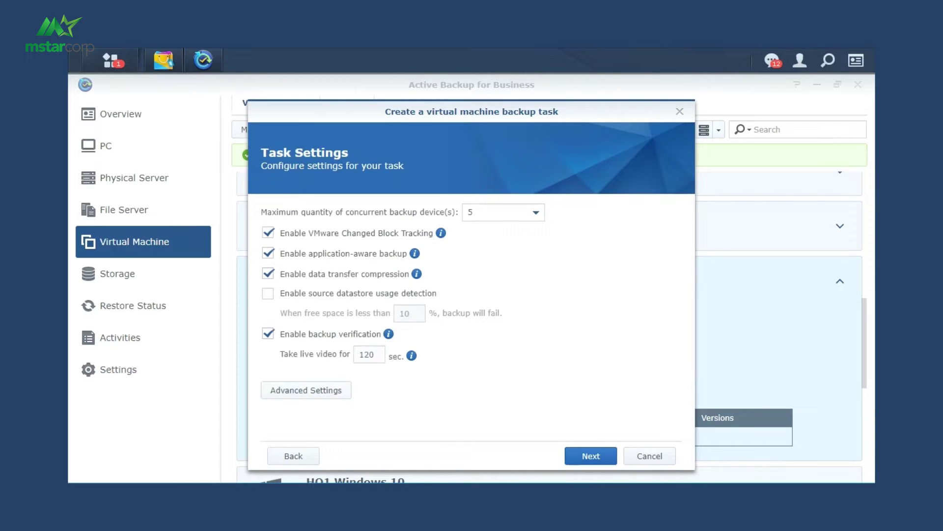
key("Tab")
type("30")
- Schedule the backup to run on weekdays starting at 18:00
key("Tab")
key("Return")
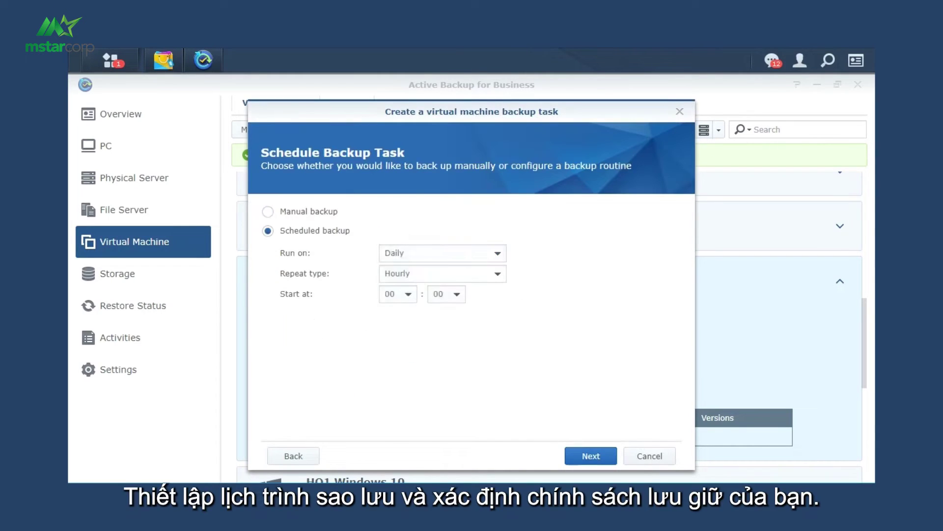
key("Down")
key("Down")
key("Down")
key("Return")
key("Tab")
key("Tab")
key("Down")
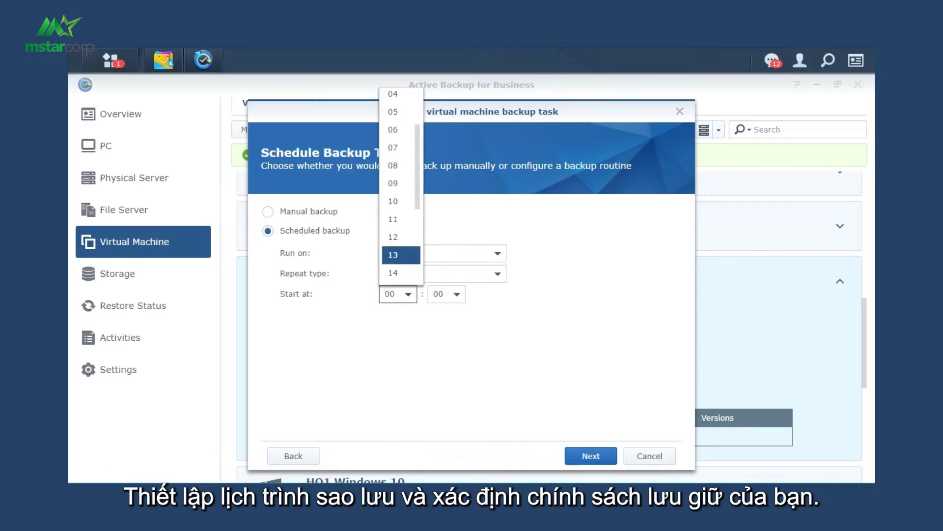
key("Down")
key("Down")
key("Down")
key("Down")
key("Down")
key("Return")
- Retain daily versions for 7 days and weekly versions for 12 weeks
key("Return")
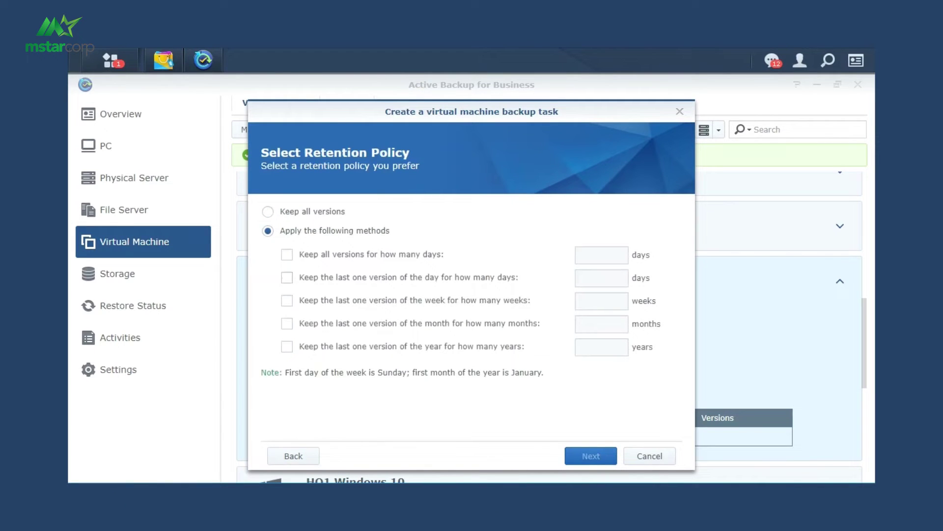
key("space")
type("7")
key("Tab")
key("space")
key("Tab")
type("12")
key("Return")
key("Return")
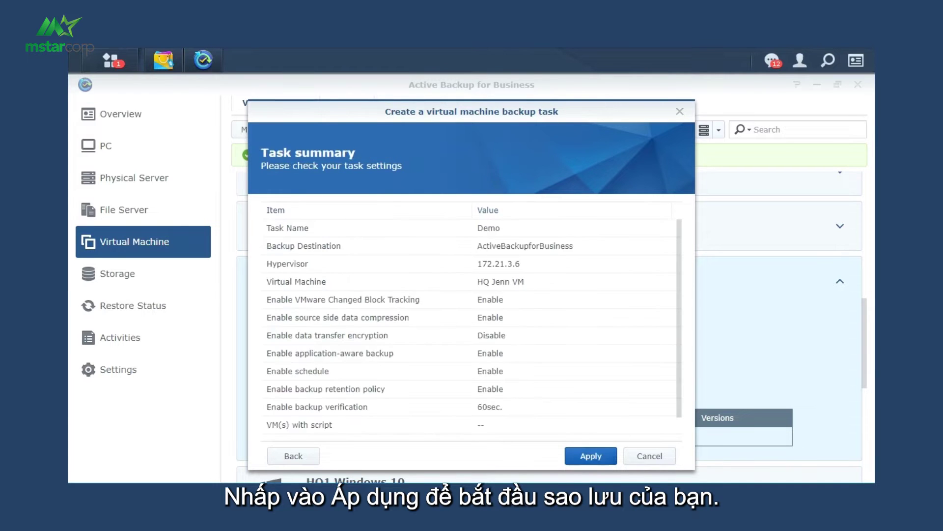
key("Return")
key("Return")
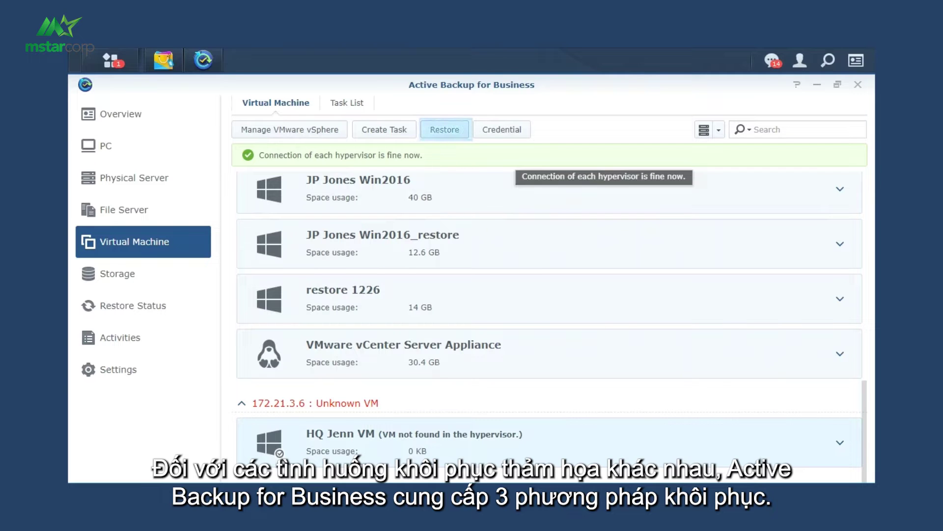
- Open the Restore wizard from the virtual machine list
left_click(445, 130)
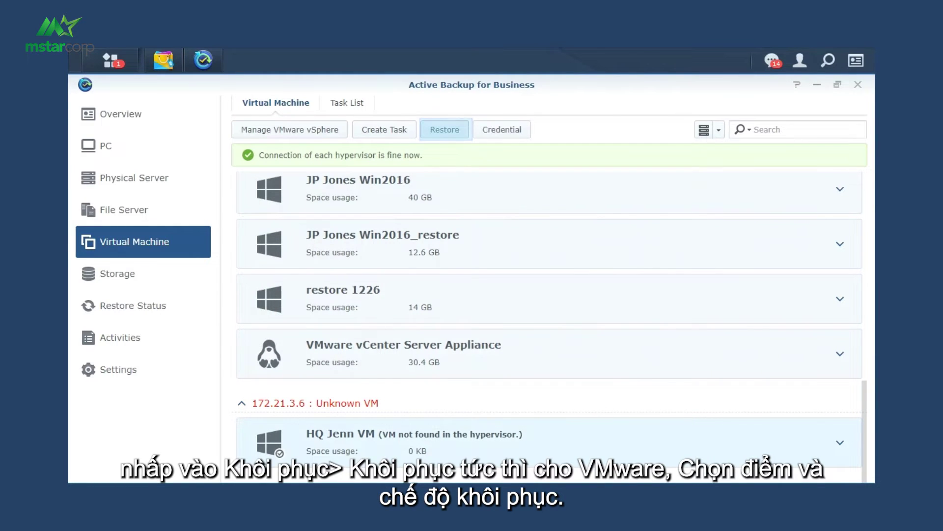
- Instant-restore HQ Jenn VM to its original VMware location, then select the Demo restore for migration
left_click(444, 130)
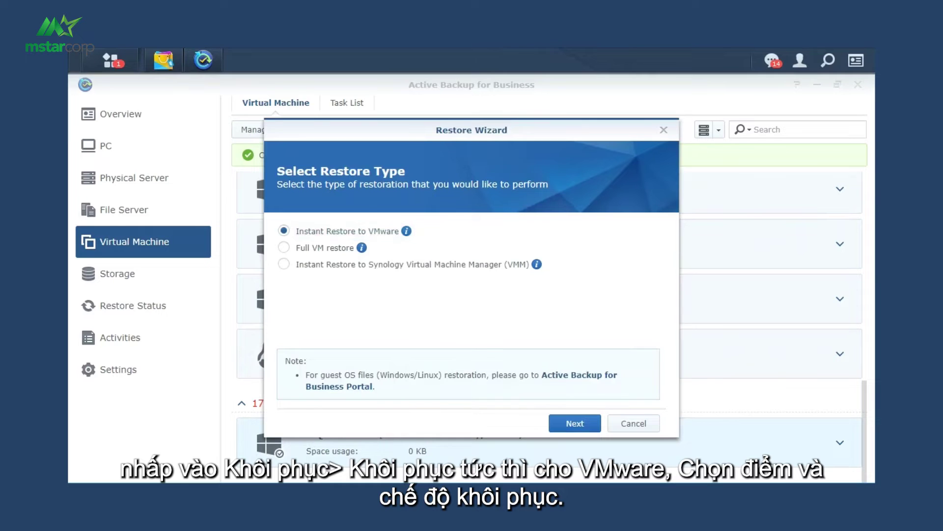
key("Return")
key("Return")
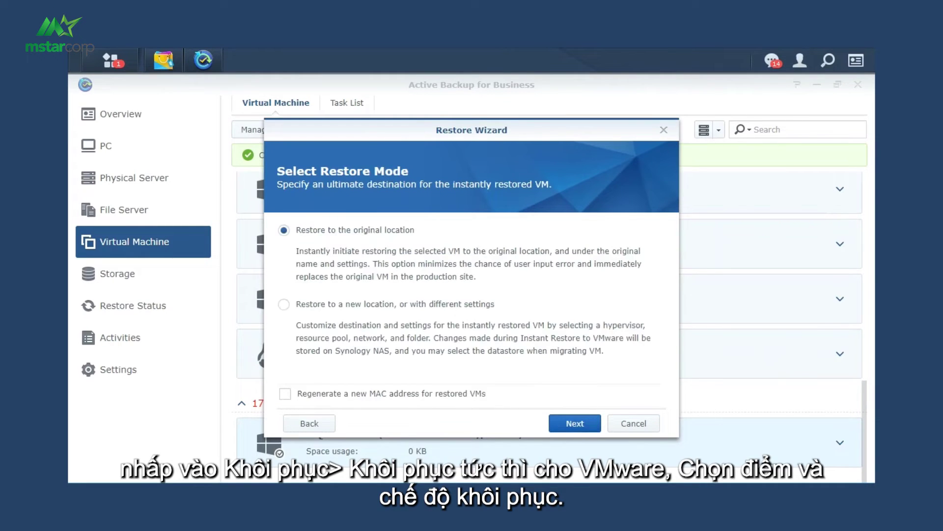
key("Return")
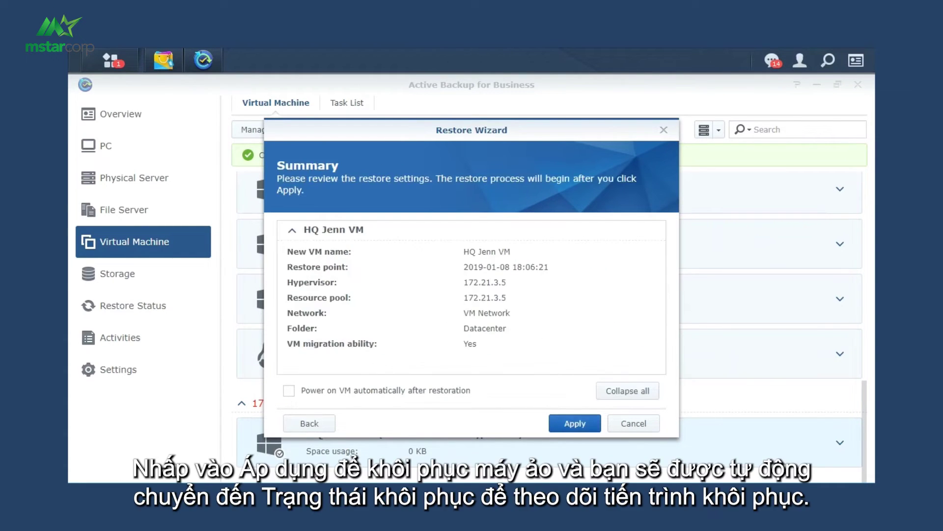
key("Return")
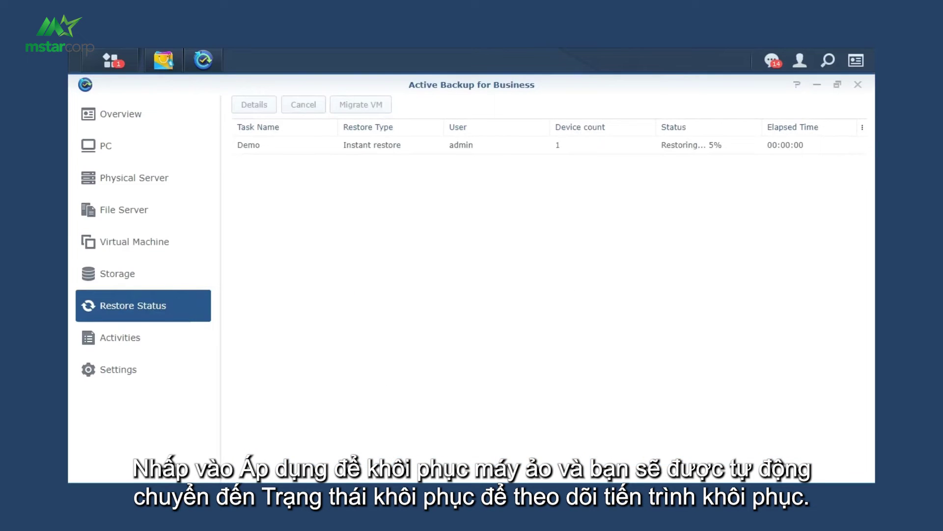
left_click(609, 145)
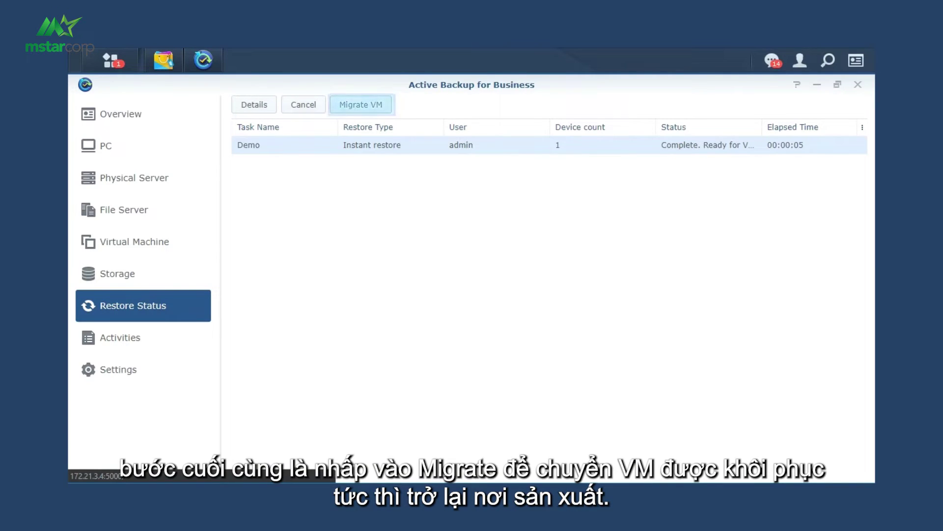
left_click(361, 104)
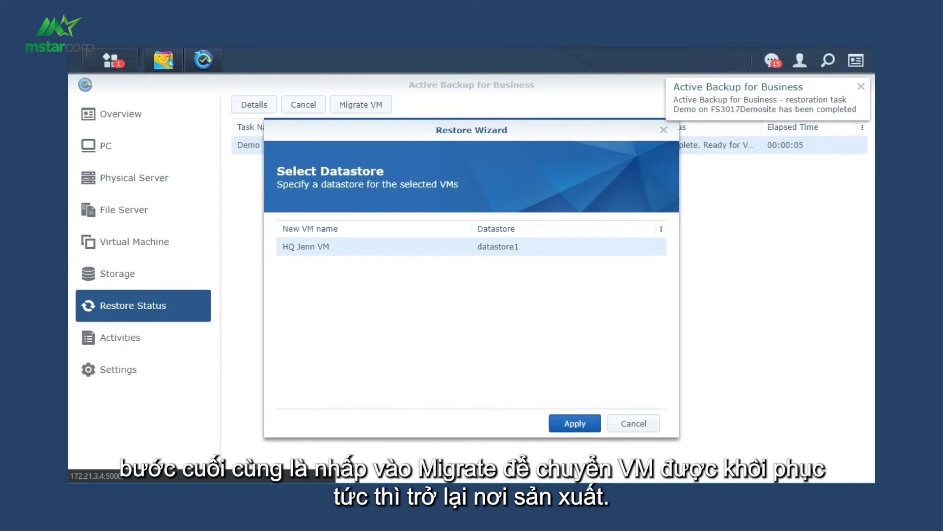
- Confirm migrating the restored HQ Jenn VM to datastore1
left_click(575, 423)
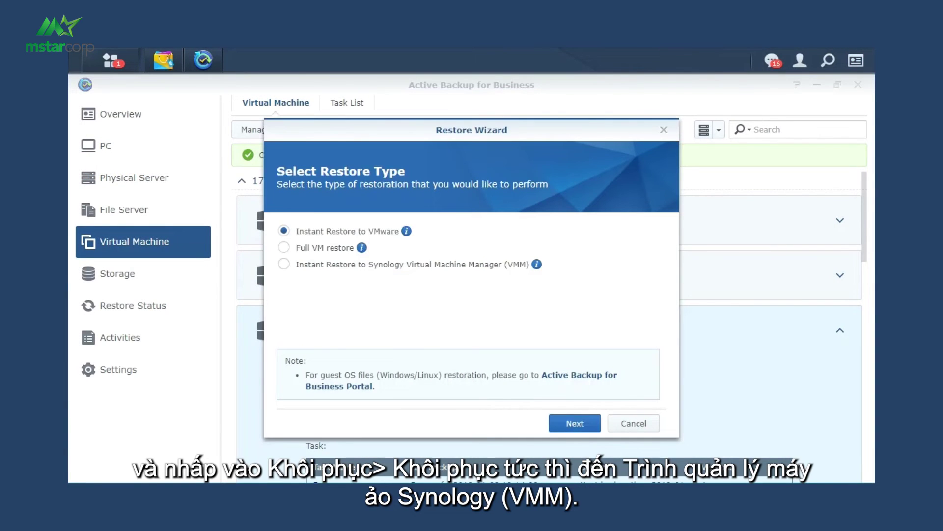
- Choose instant restore to Synology Virtual Machine Manager and proceed to the restore point
left_click(283, 264)
left_click(575, 423)
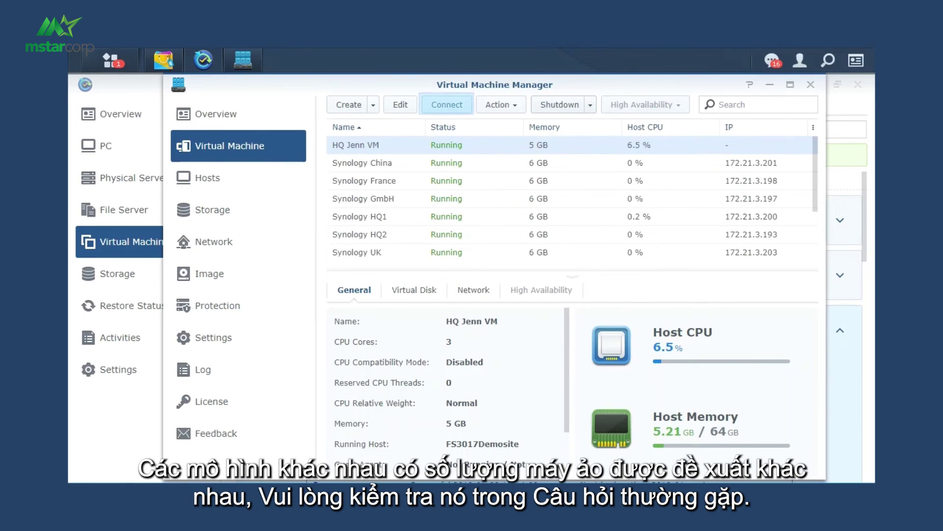
- Connect to HQ Jenn VM's console in Virtual Machine Manager
left_click(447, 105)
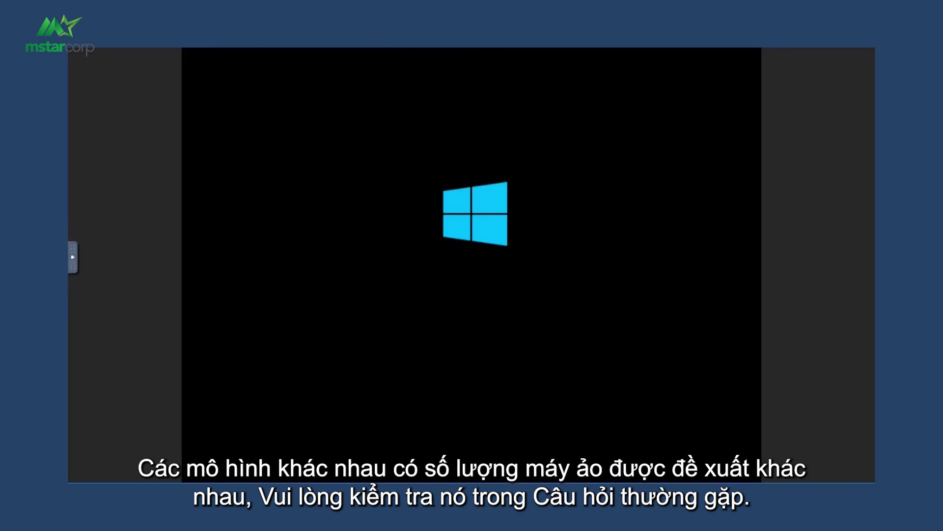